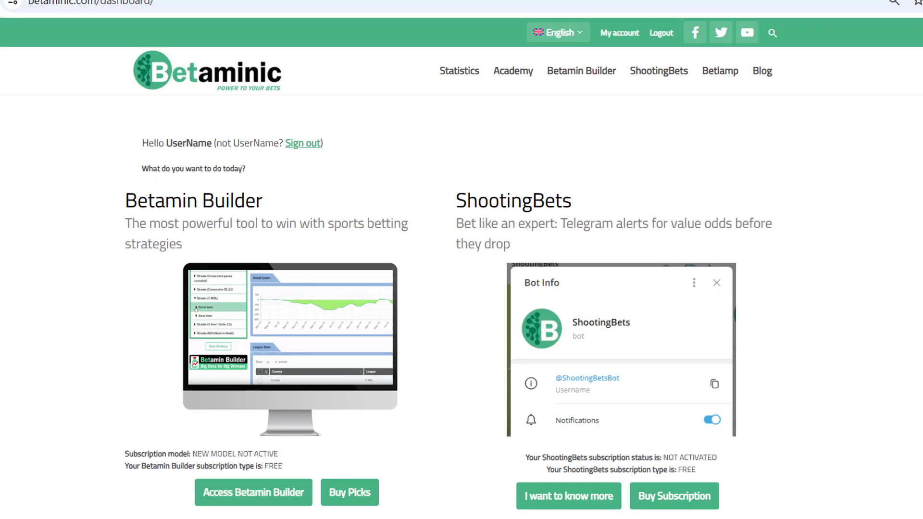
Step: Open the Betamin Builder tool from the Betaminic dashboard and decline the offer to buy picks
mouse_move(596, 71)
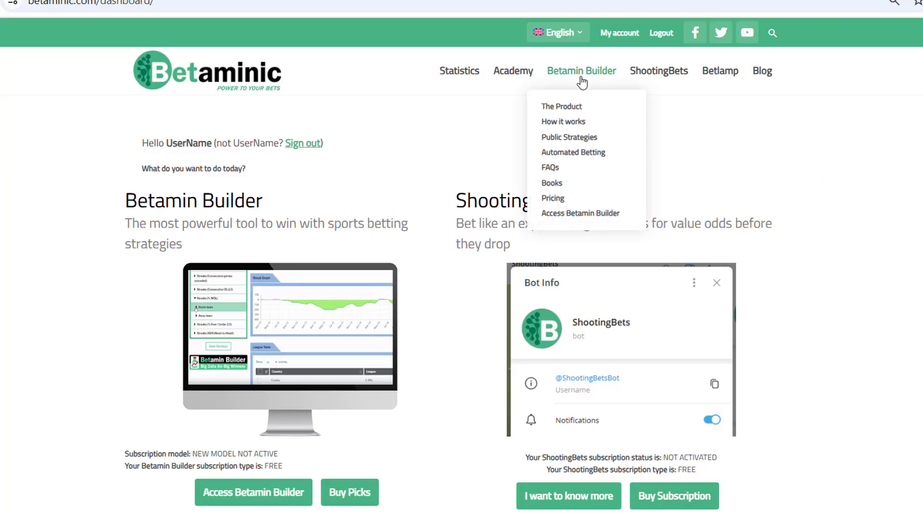
left_click(277, 504)
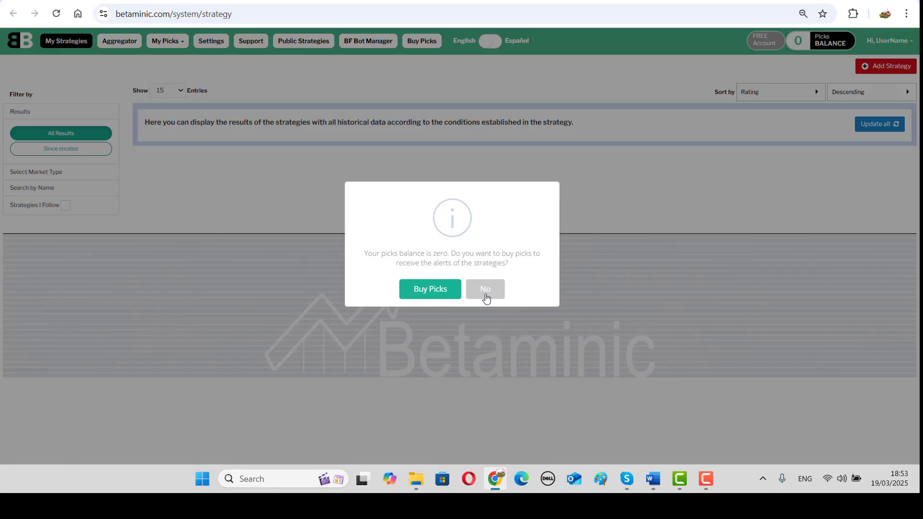
left_click(485, 290)
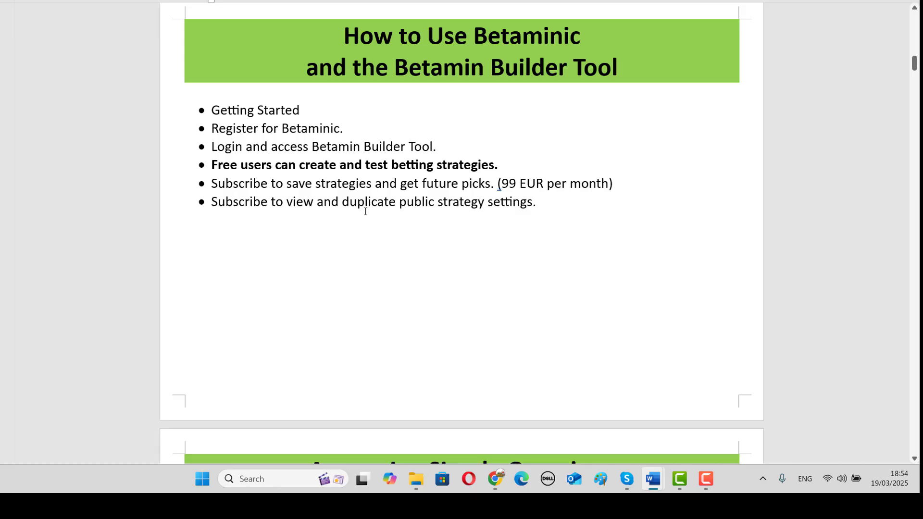
Step: Switch from the Word notes to Chrome and review the public strategies with their results over all historical data
scroll(767, 309, "down", 7)
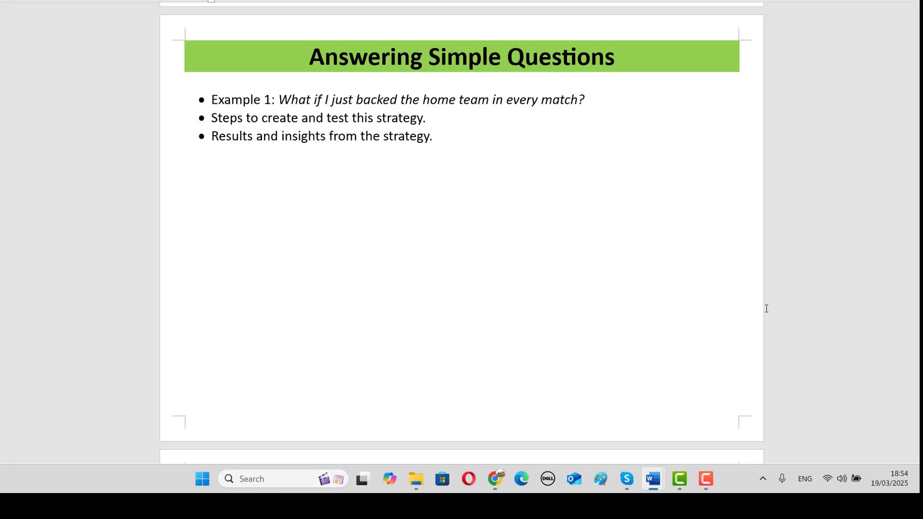
key("alt+Tab")
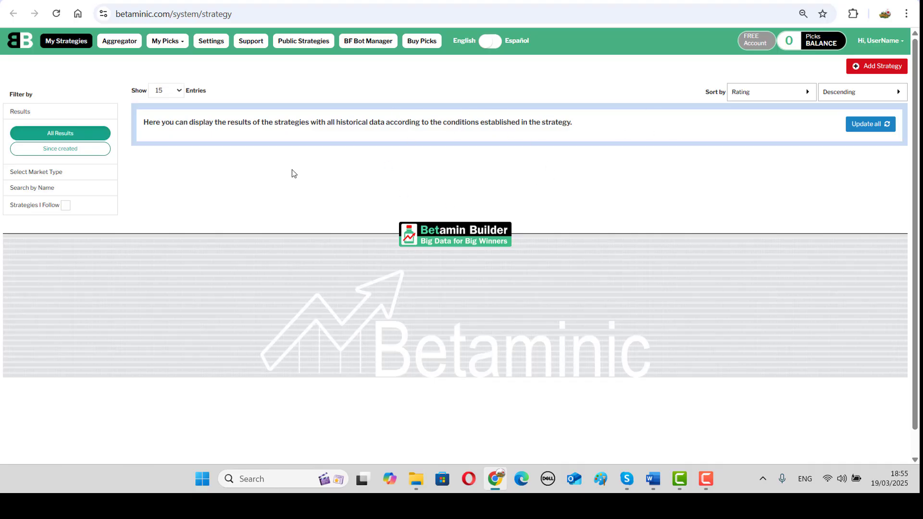
left_click(303, 41)
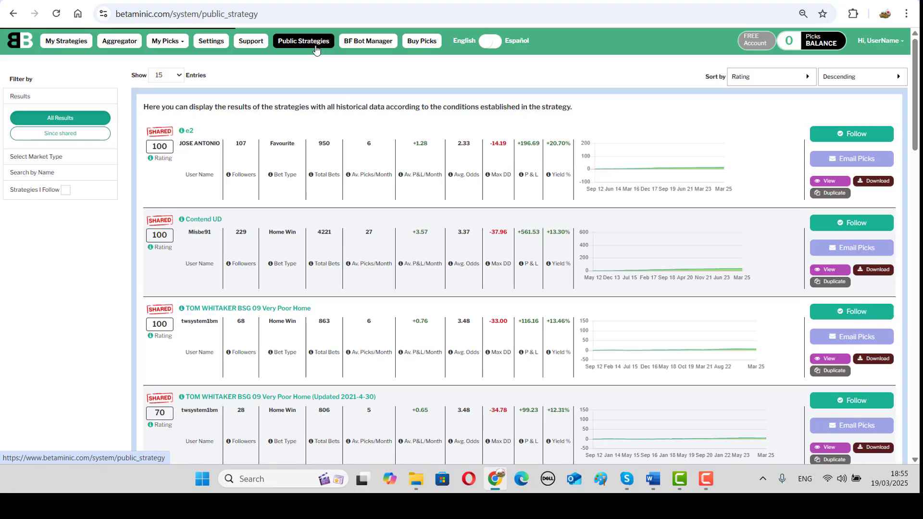
scroll(313, 155, "down", 4)
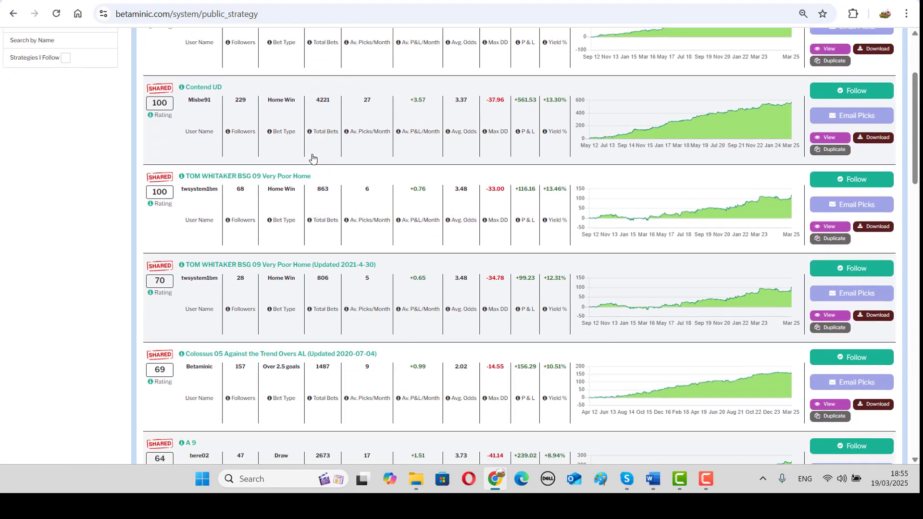
scroll(313, 159, "down", 14)
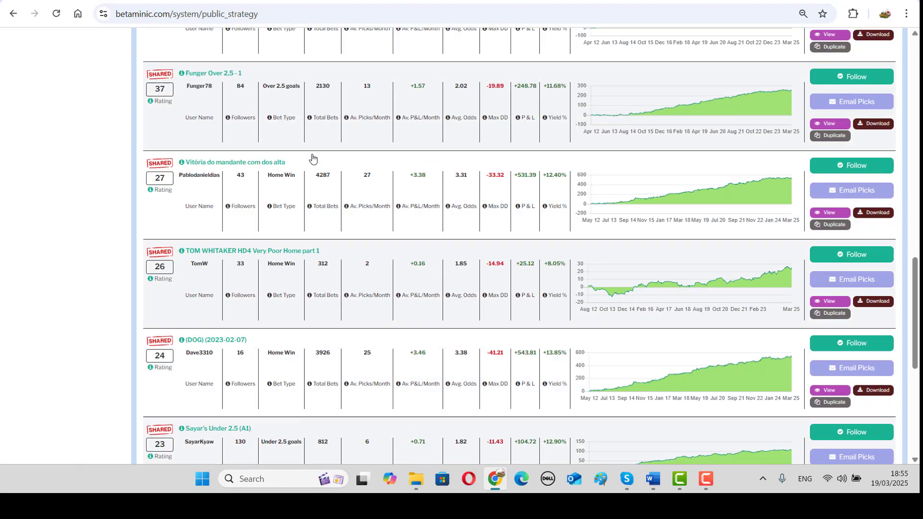
scroll(313, 158, "up", 4)
scroll(313, 158, "up", 14)
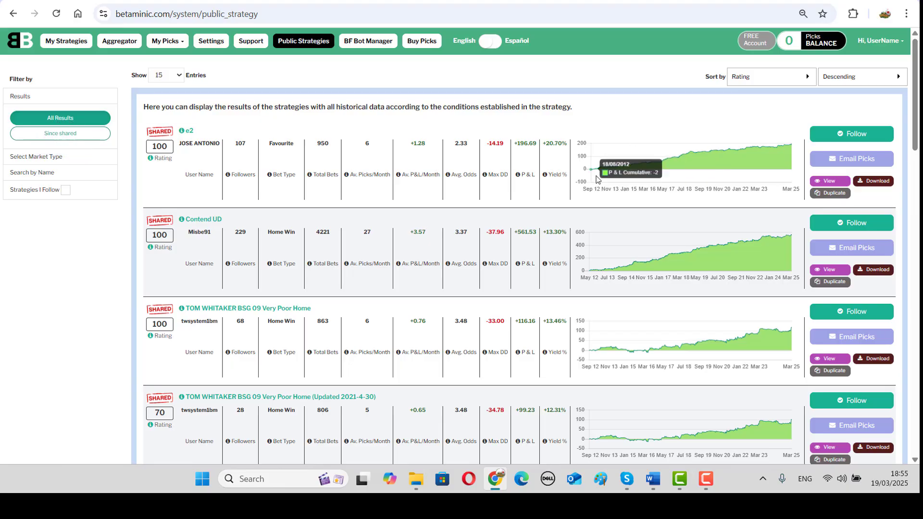
mouse_move(592, 178)
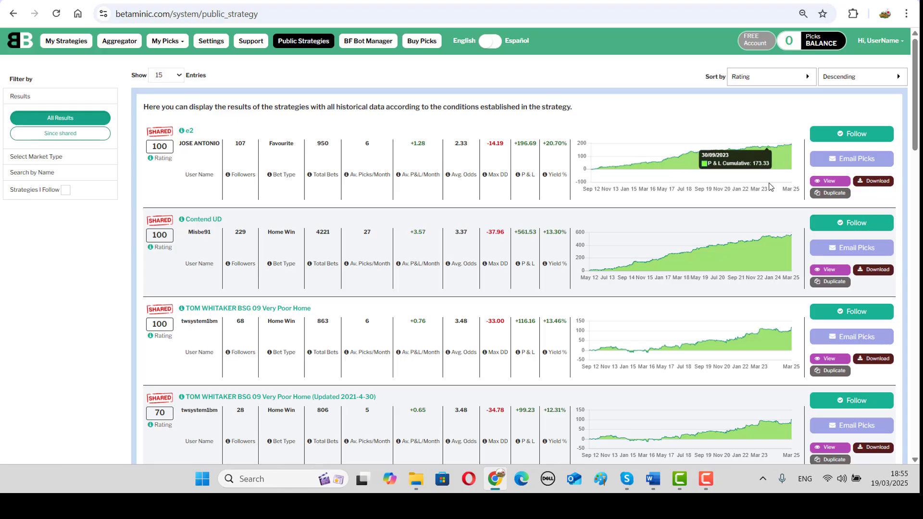
Step: Restrict the public strategies' results to the period since they were shared and compare their profit graphs
left_click(72, 137)
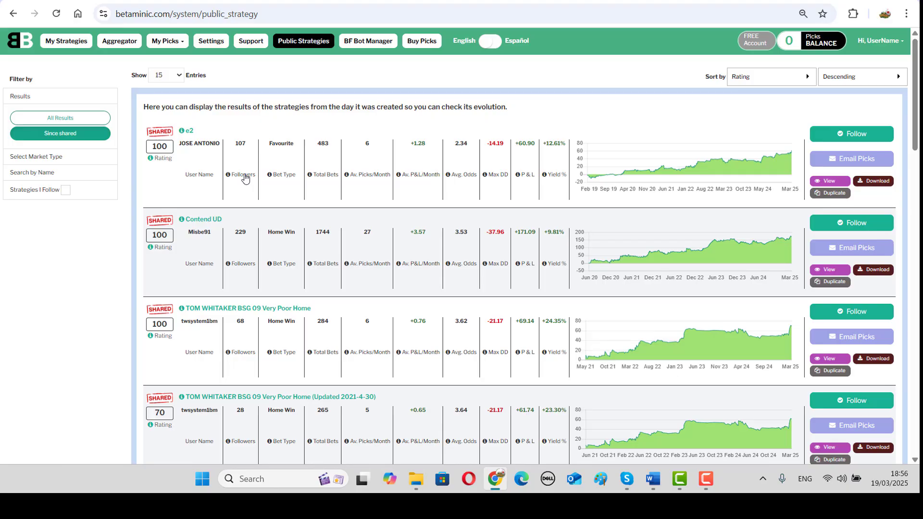
scroll(726, 231, "down", 6)
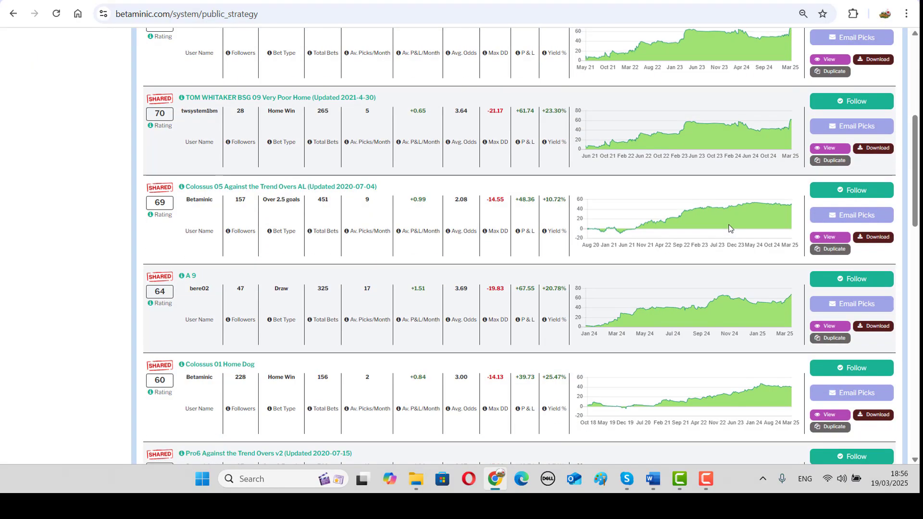
scroll(729, 229, "up", 5)
scroll(730, 228, "up", 1)
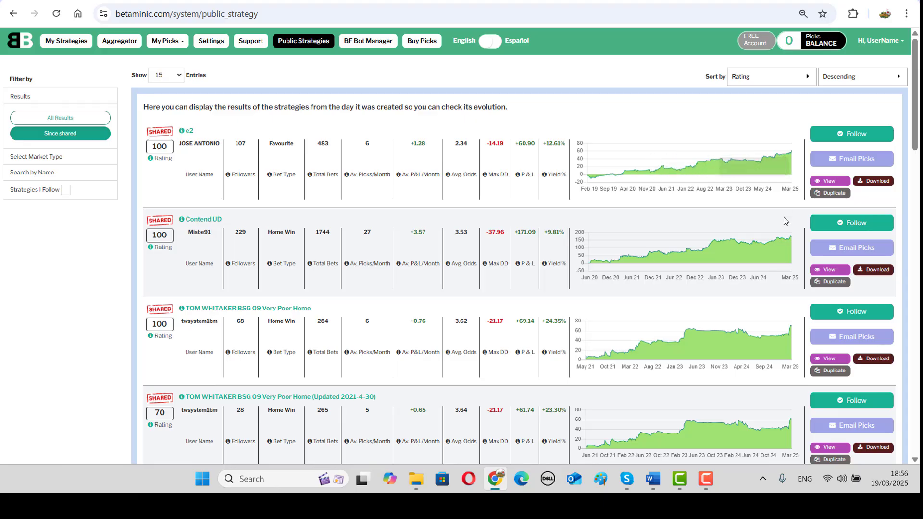
scroll(784, 221, "down", 1)
scroll(784, 220, "down", 2)
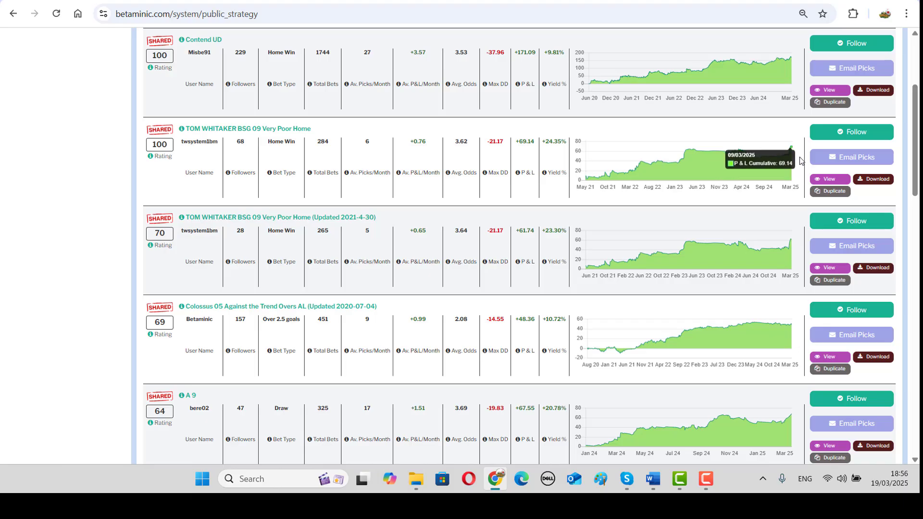
scroll(784, 196, "down", 1)
scroll(785, 197, "down", 1)
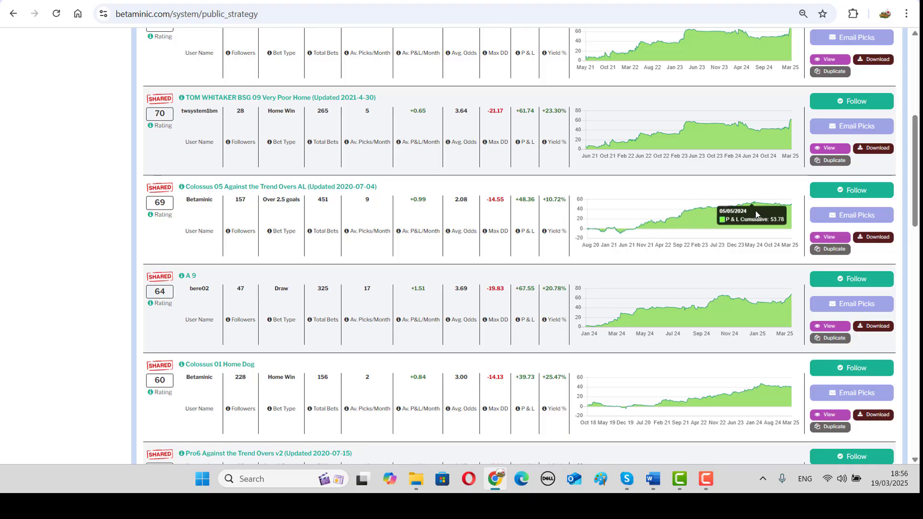
scroll(687, 309, "down", 1)
scroll(687, 310, "down", 3)
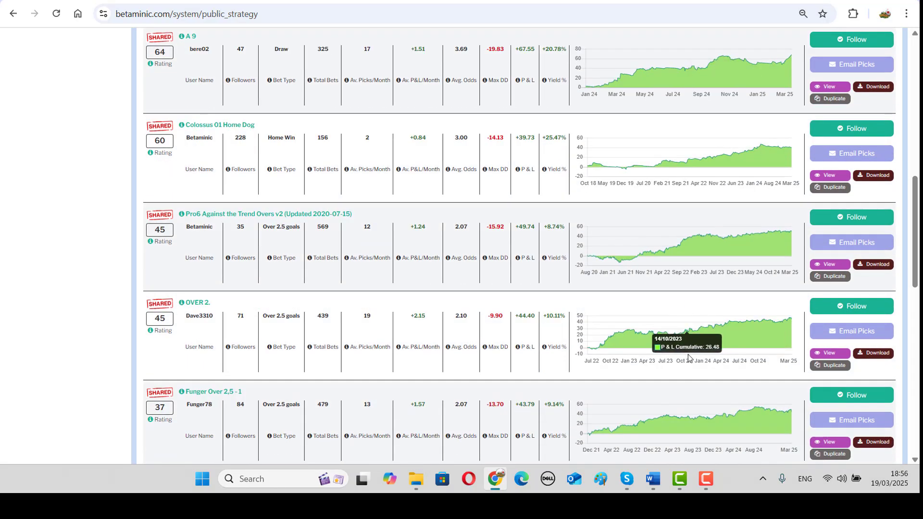
scroll(688, 354, "down", 2)
scroll(689, 355, "down", 7)
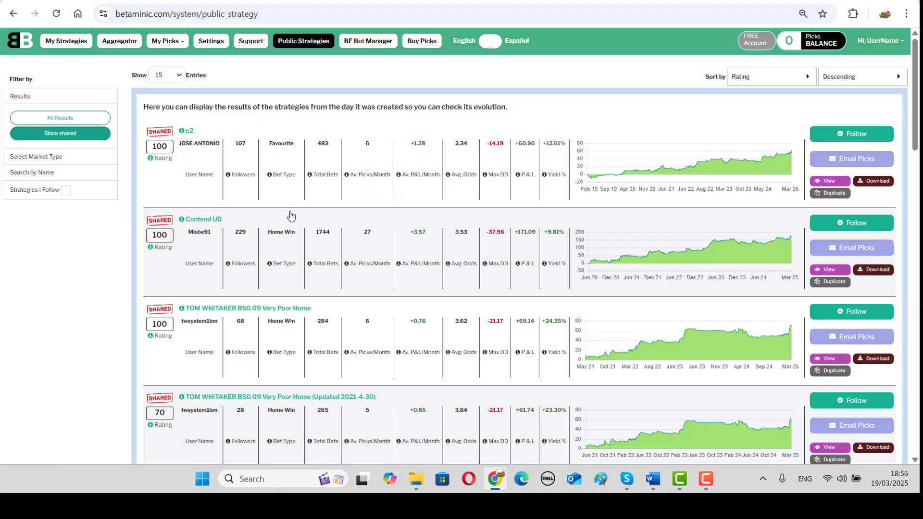
Step: Open the details of the public strategy e2 and examine its statistics, description, selected filters and result graph
left_click(188, 134)
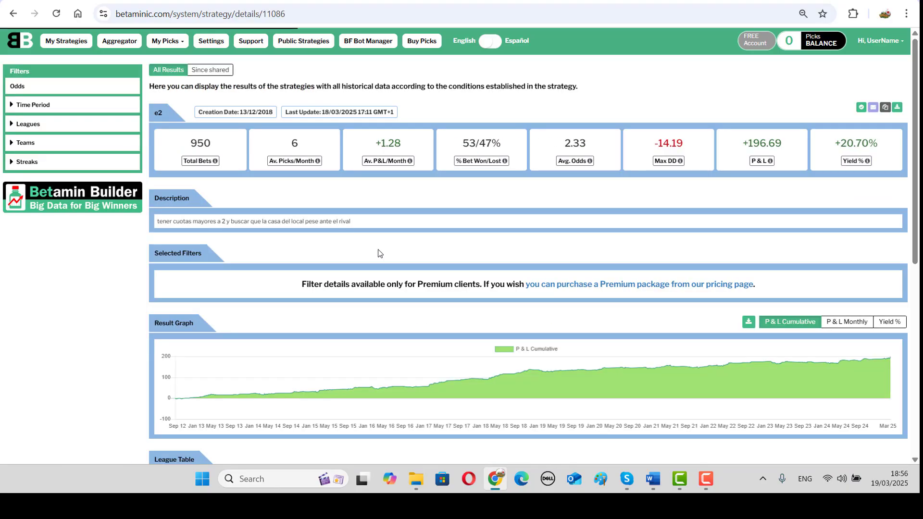
scroll(379, 254, "down", 7)
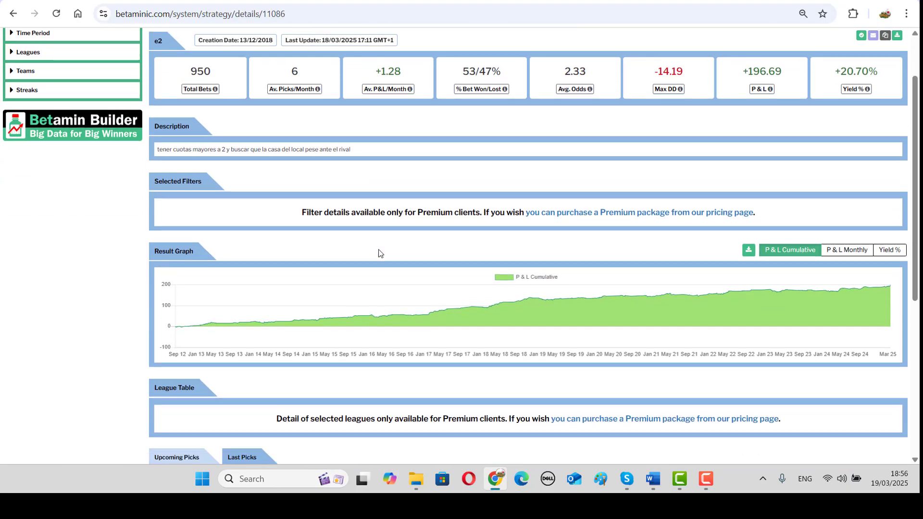
scroll(379, 250, "up", 7)
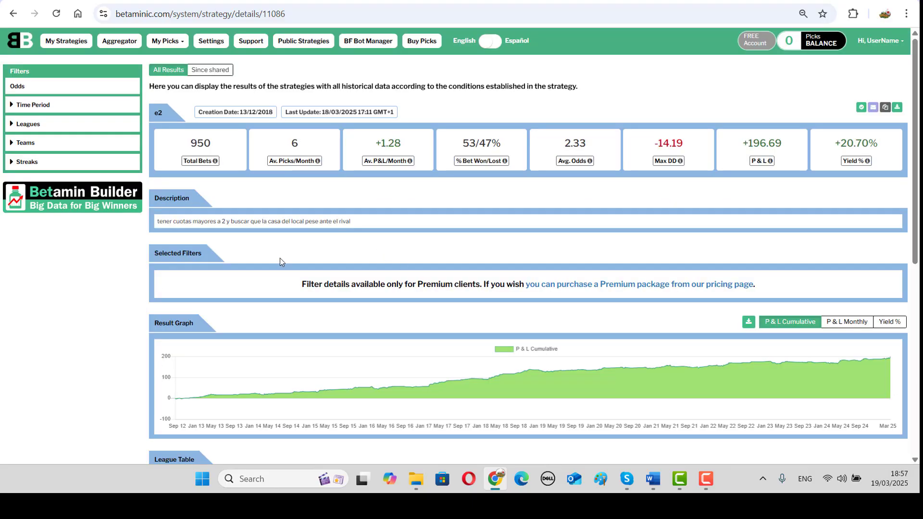
triple_click(206, 258)
left_click(201, 260)
Step: Start a new strategy under the account's own strategies and name it "back all home teams"
left_click(60, 42)
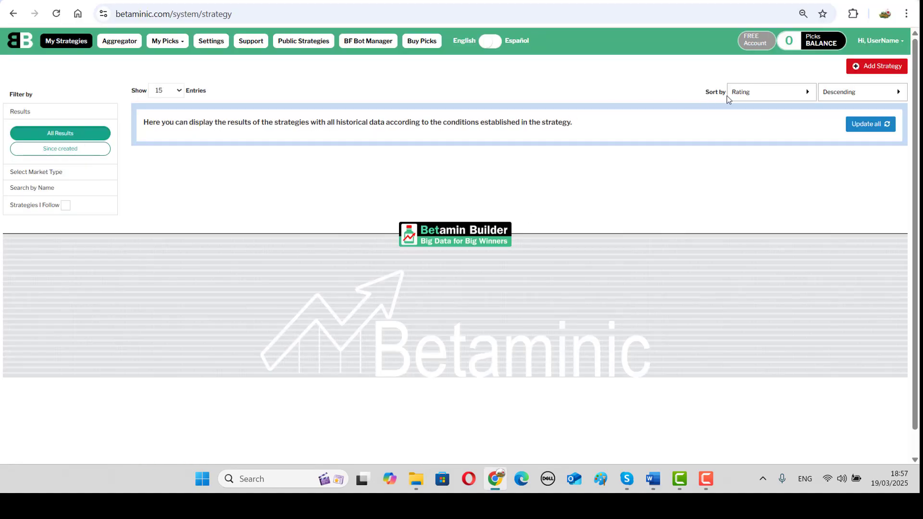
left_click(860, 68)
left_click(243, 96)
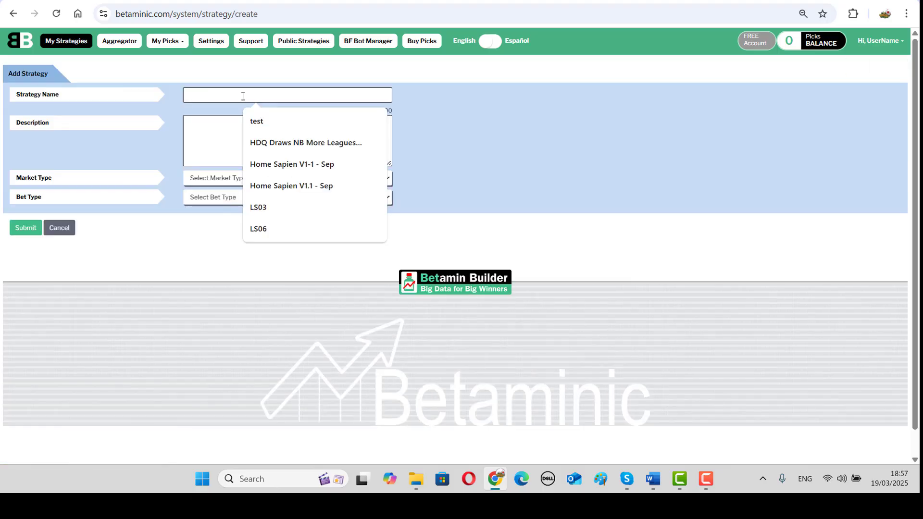
type("back all hom")
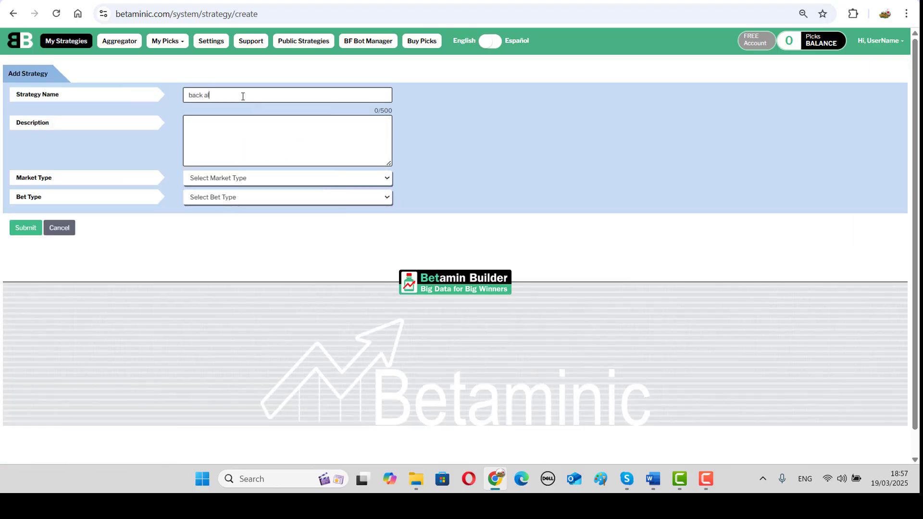
type("e teams")
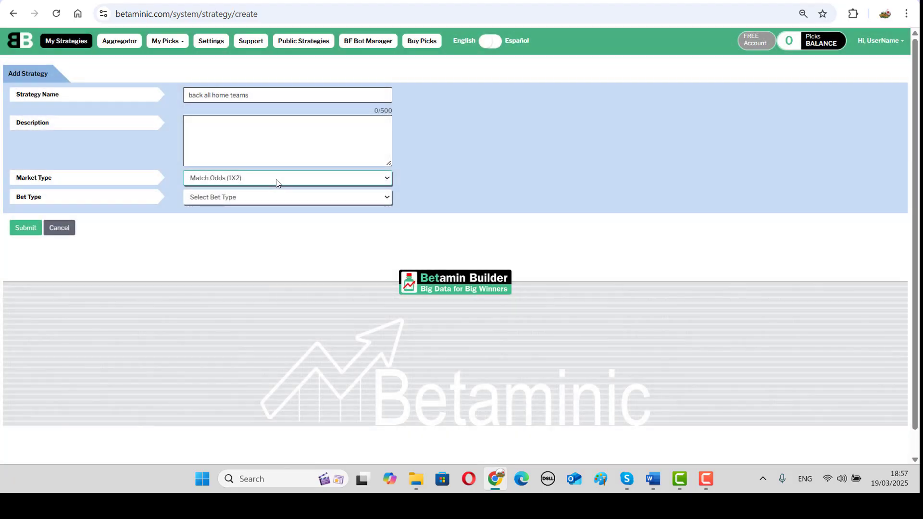
Step: Give the new strategy the market type Match Odds (1X2) and bet type Home Win, and submit it
left_click(276, 179)
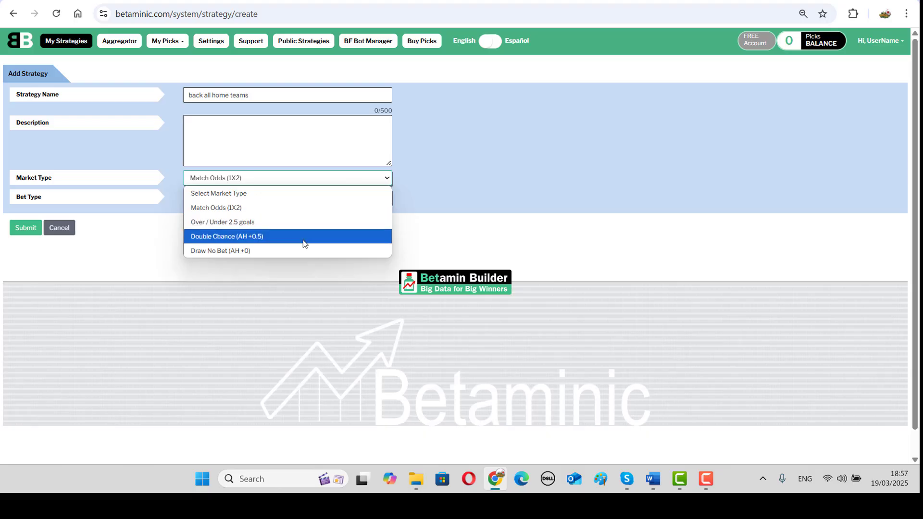
left_click(482, 207)
left_click(240, 197)
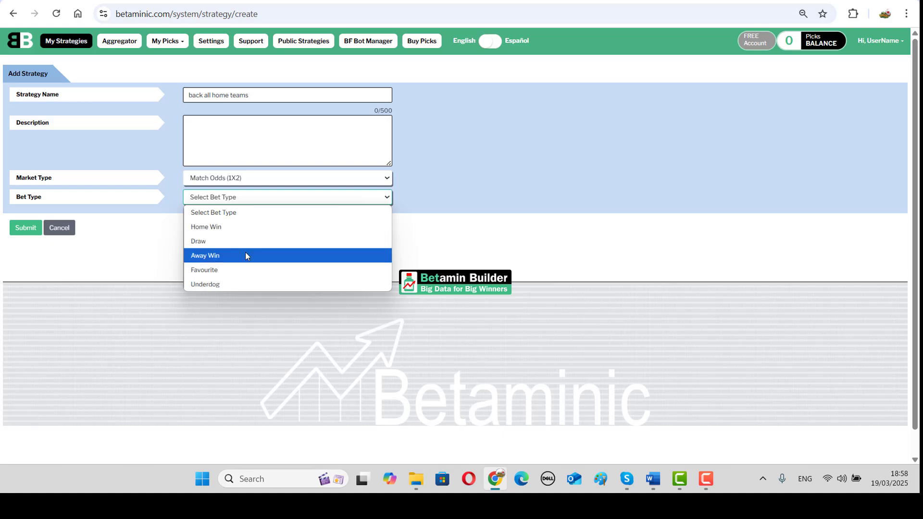
left_click(243, 227)
left_click(25, 228)
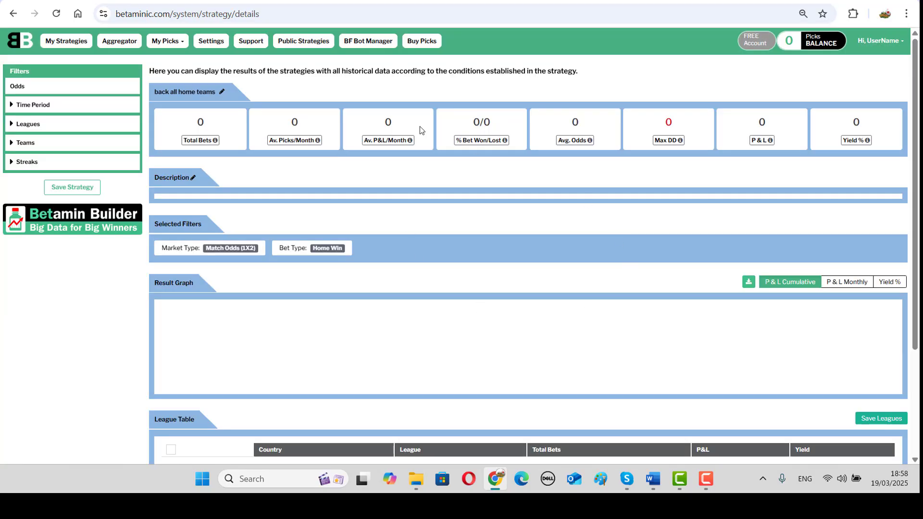
Step: Look through the strategy's available filter categories: odds, time period, leagues, teams and streaks
left_click(17, 86)
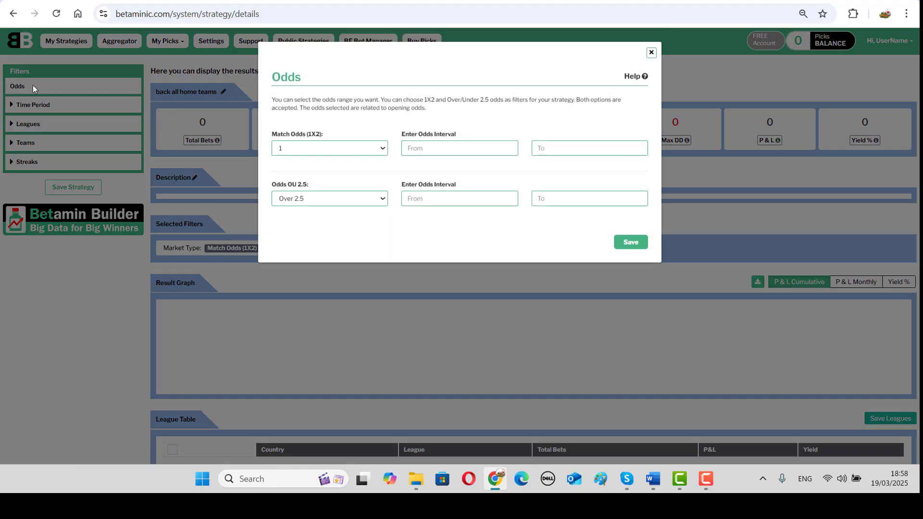
left_click(651, 52)
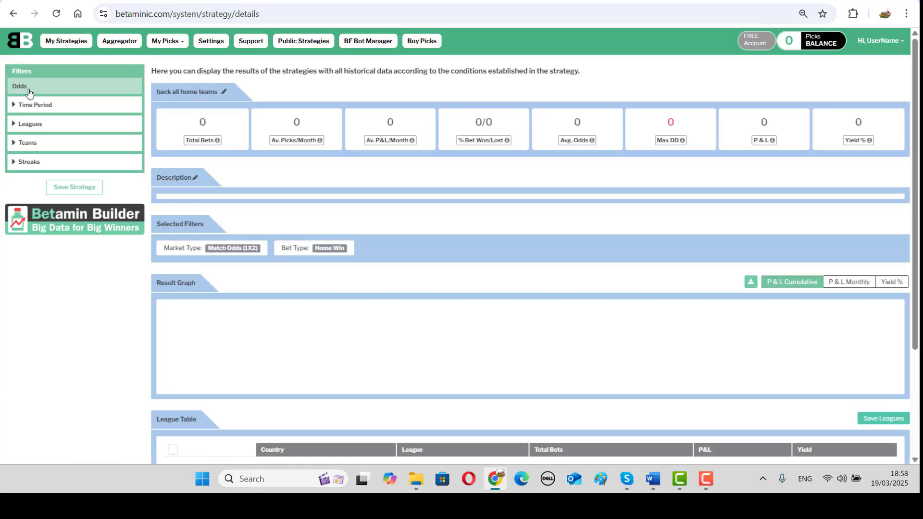
left_click(29, 105)
left_click(28, 173)
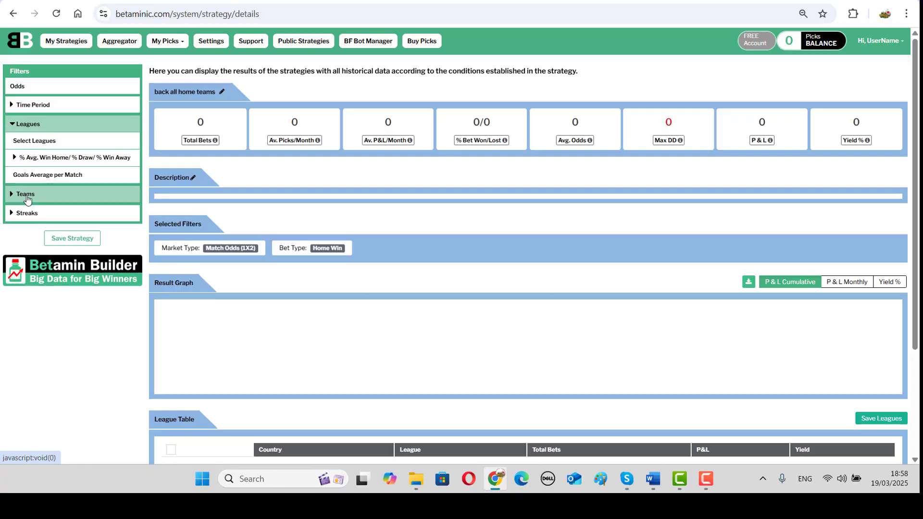
left_click(27, 198)
left_click(26, 213)
left_click(23, 99)
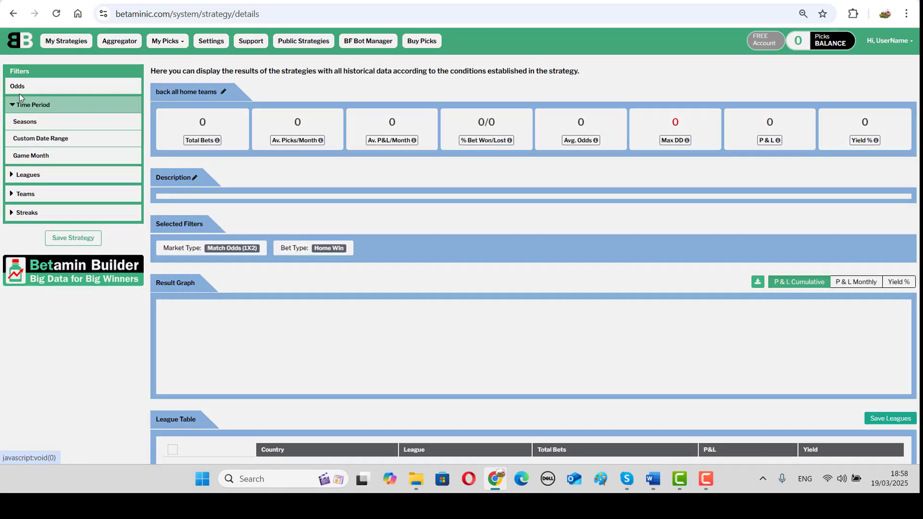
Step: Add a match odds filter on the home win (1) with an interval from 1.01 to 1000 and save it
left_click(19, 92)
left_click(284, 151)
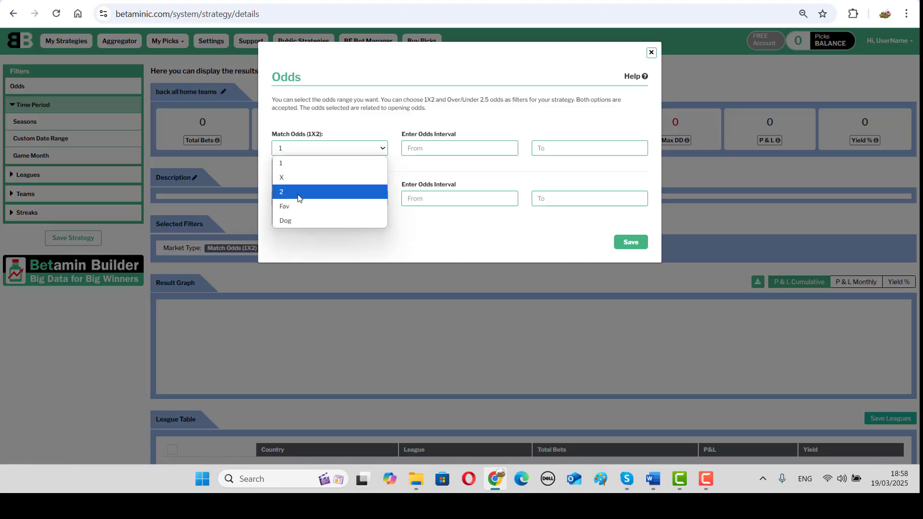
left_click(304, 162)
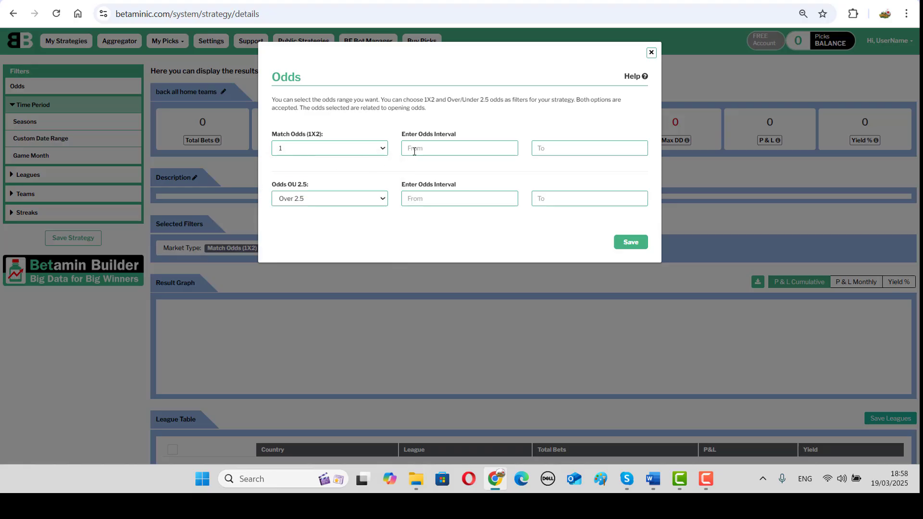
type("1.01")
left_click(556, 149)
type("1000")
left_click(631, 243)
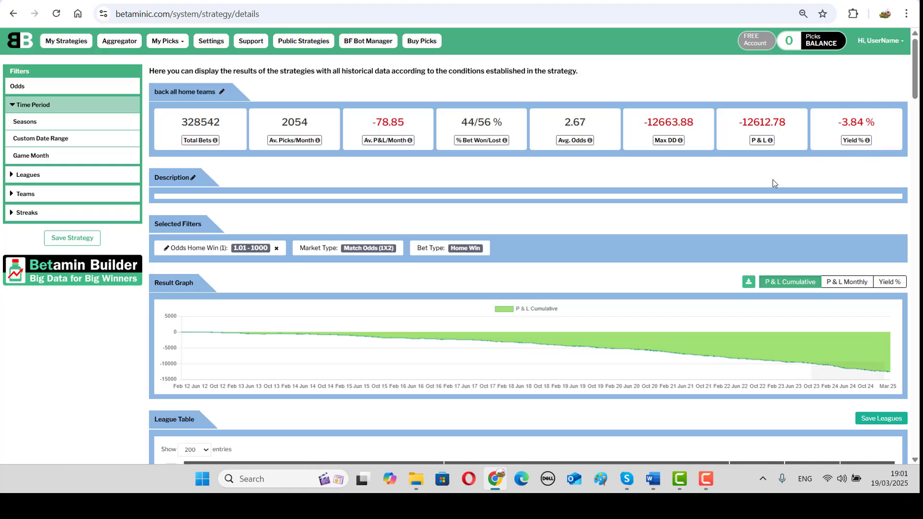
Step: Examine the league table of the home win strategy across all leagues, along with its cumulative profit and loss graph
scroll(772, 180, "down", 12)
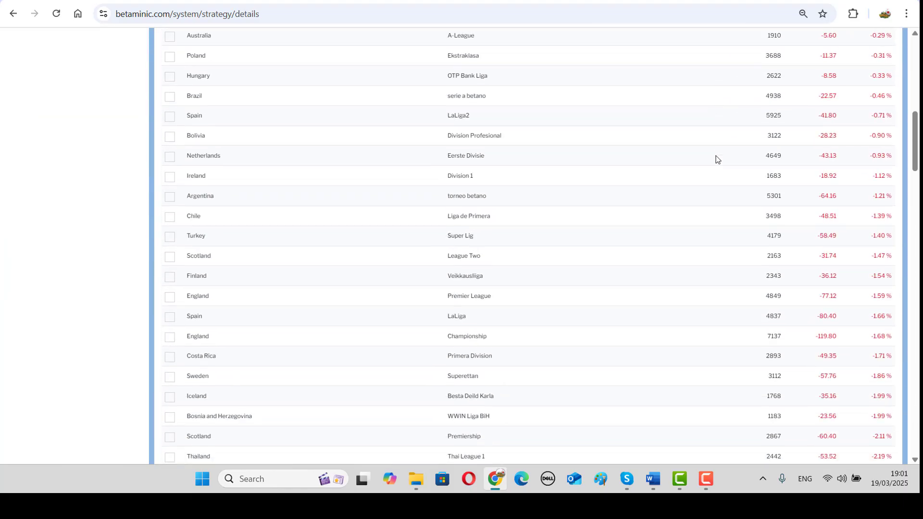
scroll(717, 159, "down", 20)
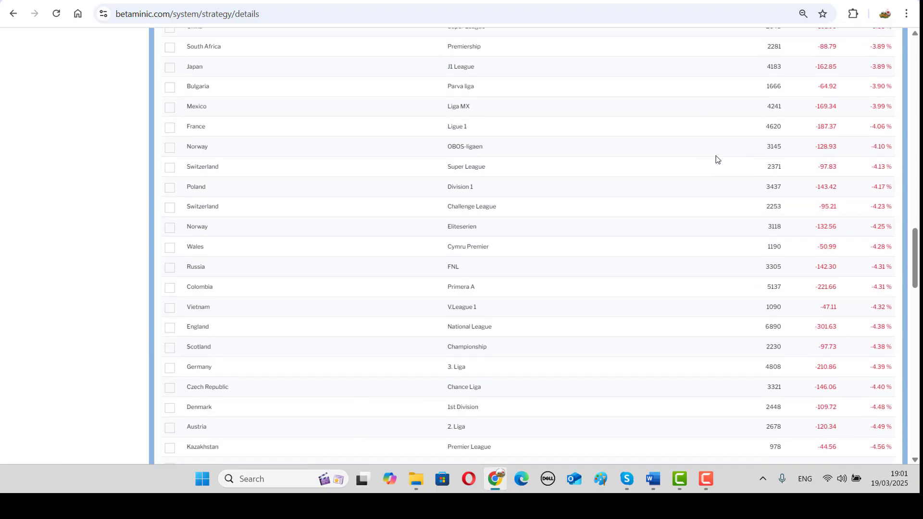
scroll(716, 159, "down", 9)
scroll(714, 159, "up", 18)
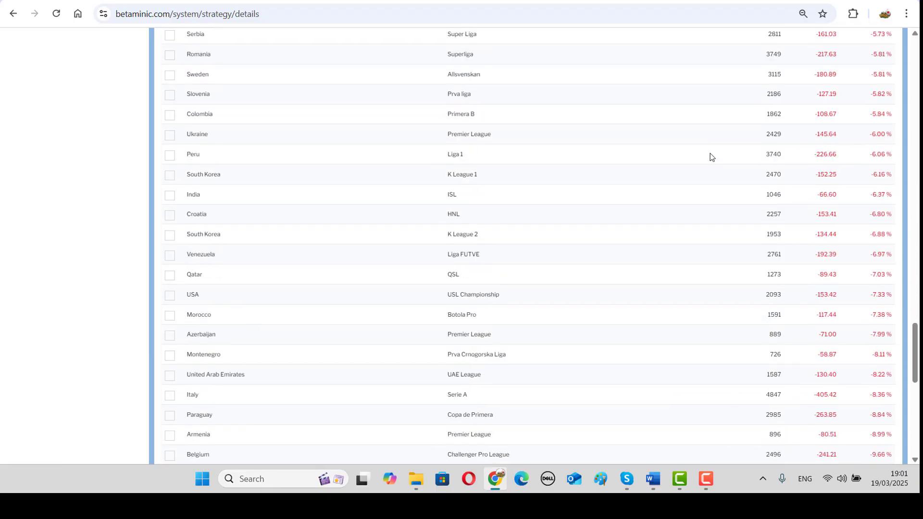
scroll(711, 156, "up", 20)
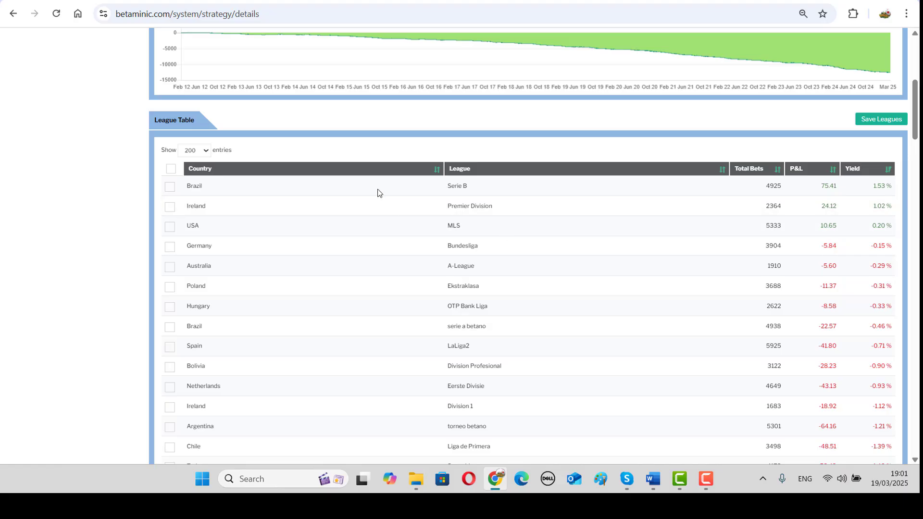
scroll(578, 201, "up", 5)
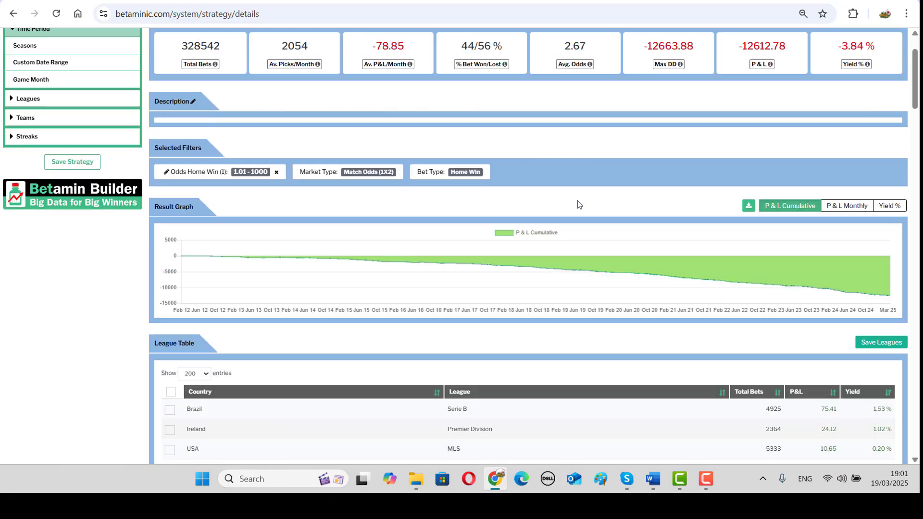
Step: Compare the yields of the best and worst leagues, and check the last picks list with 200 entries per page
scroll(518, 275, "down", 4)
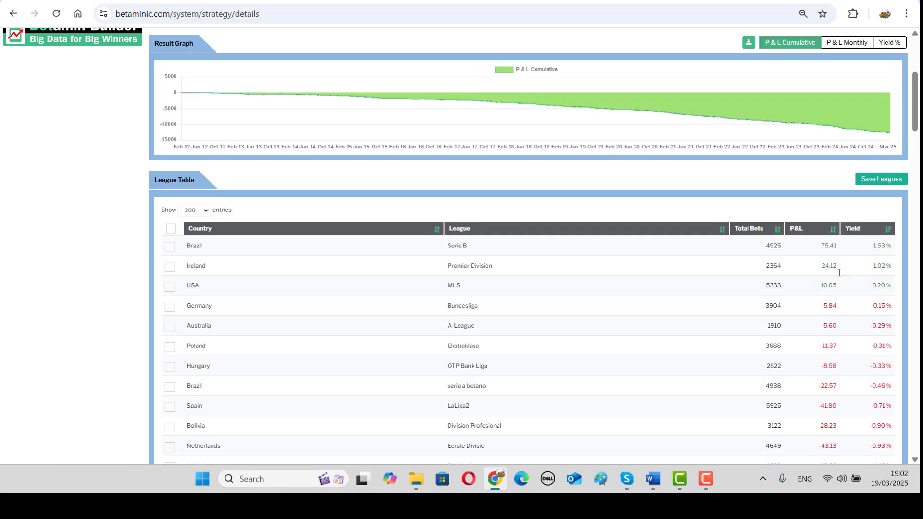
scroll(750, 266, "down", 2)
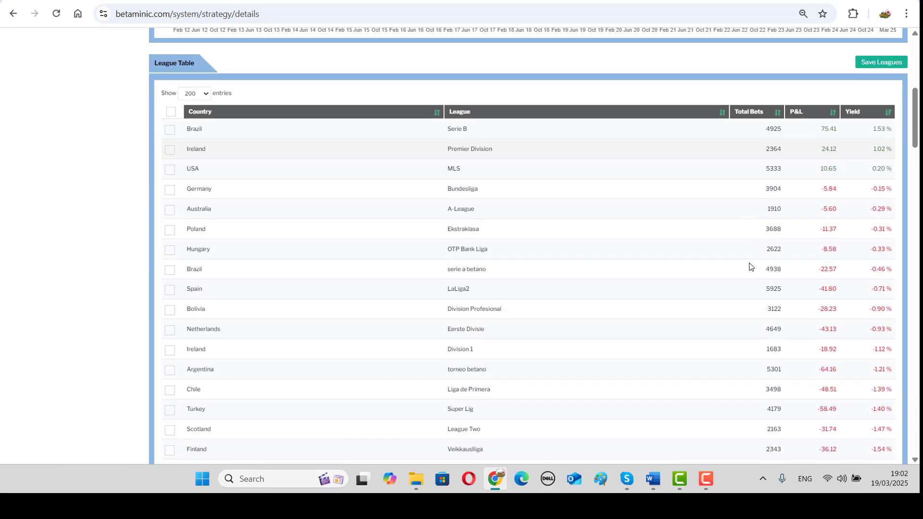
scroll(750, 266, "down", 20)
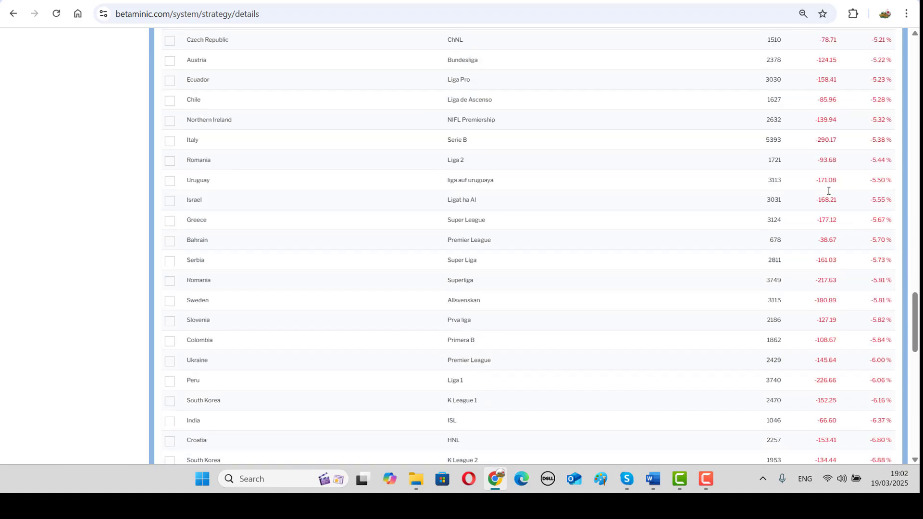
scroll(828, 190, "down", 10)
scroll(832, 193, "up", 2)
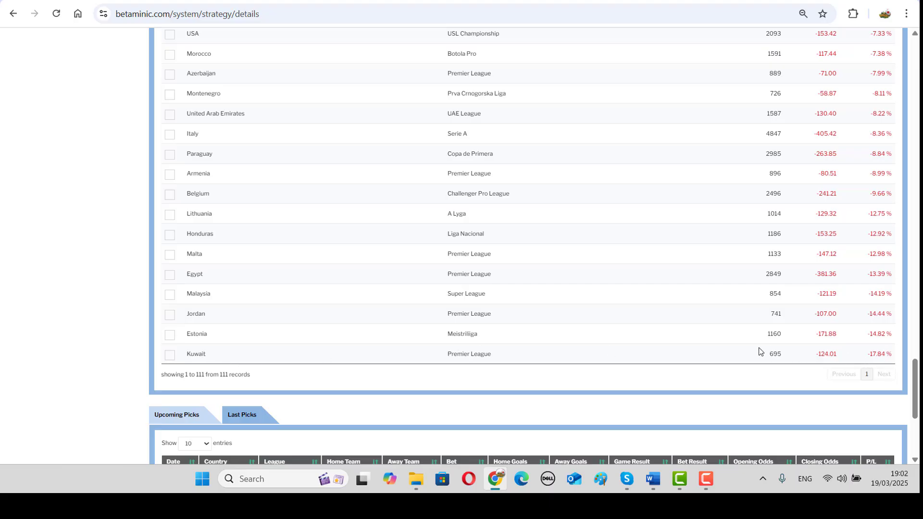
scroll(758, 351, "up", 5)
scroll(759, 350, "down", 10)
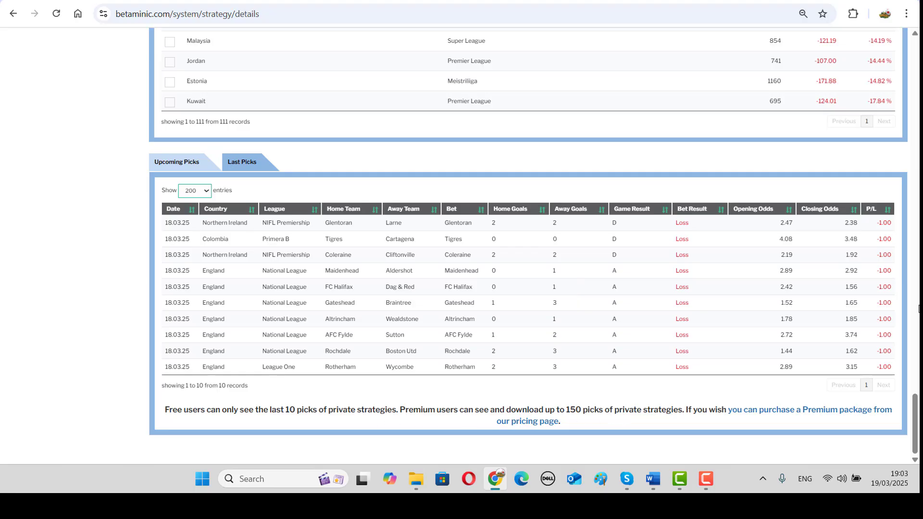
key("Home")
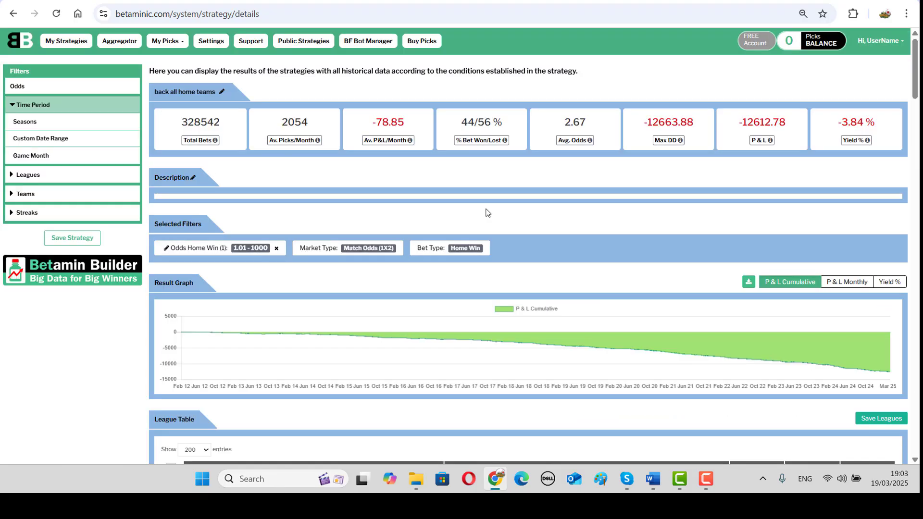
Step: Change the upper limit of the home win odds filter to 1.2 and save the filter
left_click(239, 248)
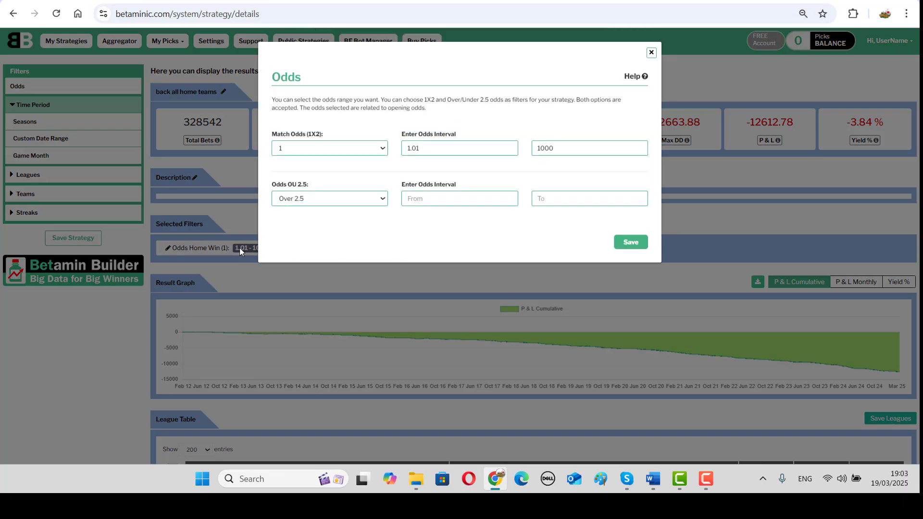
left_click_drag(558, 152, 515, 150)
type("1.3")
key("BackSpace")
key("BackSpace")
type(".2")
left_click(624, 243)
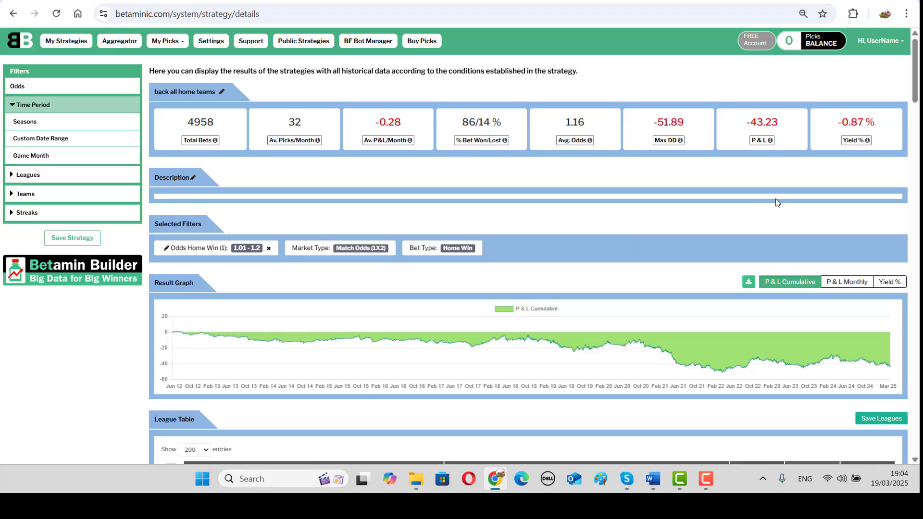
Step: Examine the yield, result graph and per-league results for home teams in the 1.01 to 1.2 odds range
left_click_drag(887, 124, 832, 126)
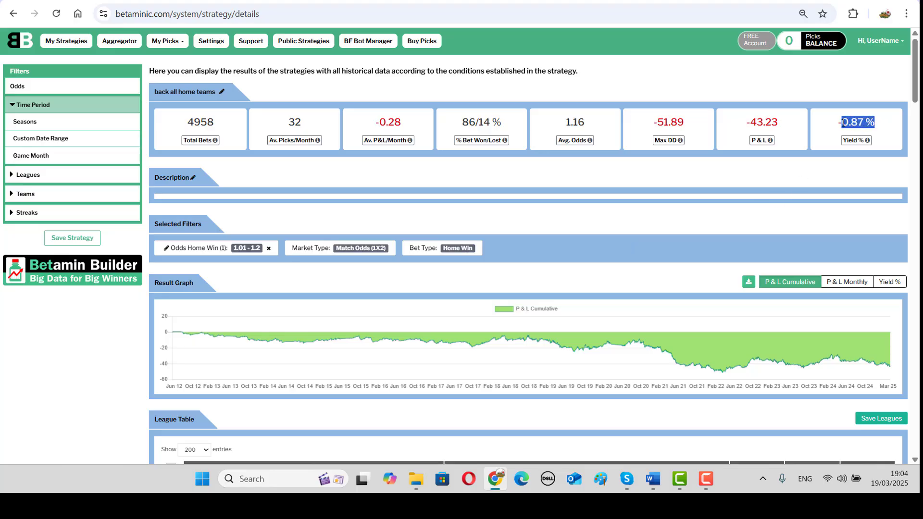
left_click(844, 168)
scroll(558, 301, "down", 1)
scroll(665, 302, "down", 2)
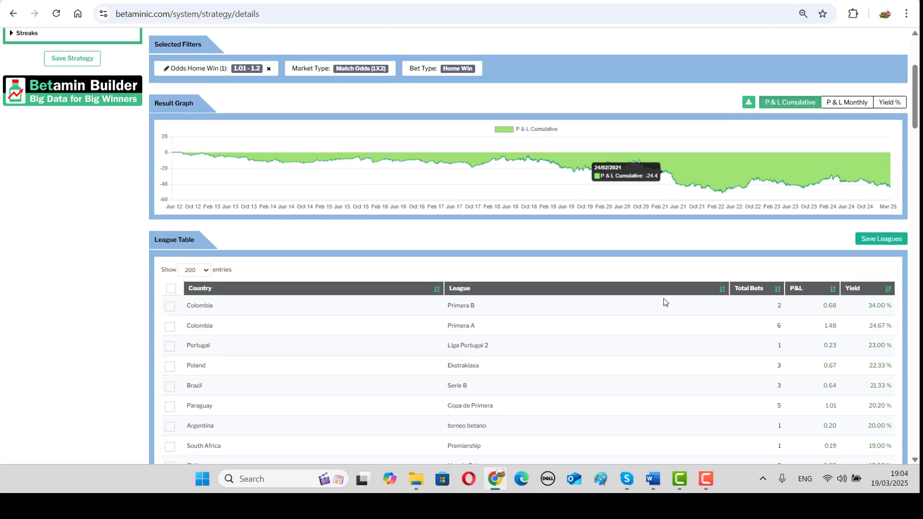
scroll(664, 302, "down", 3)
scroll(664, 302, "down", 10)
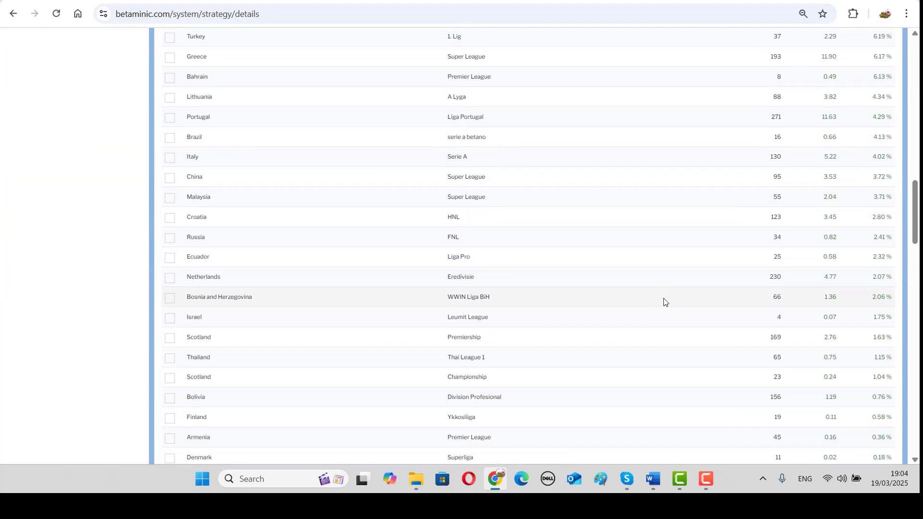
scroll(664, 302, "down", 1)
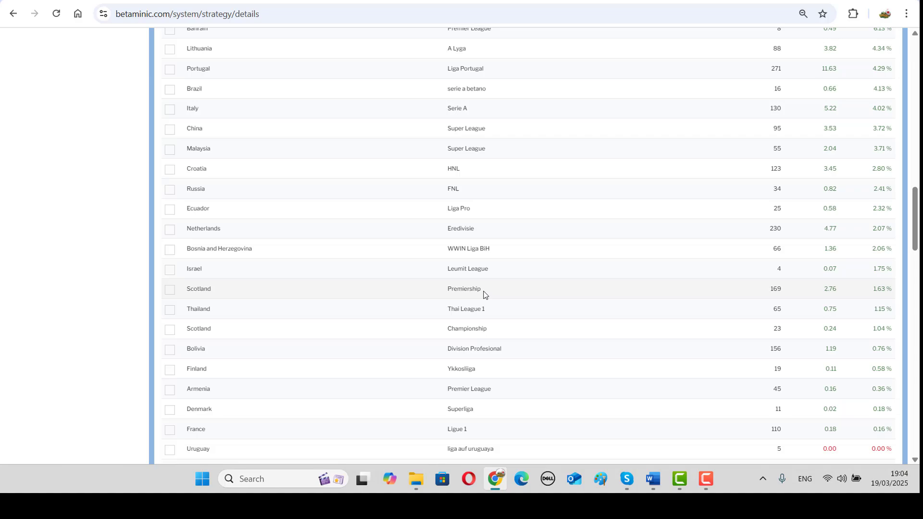
scroll(474, 237, "up", 5)
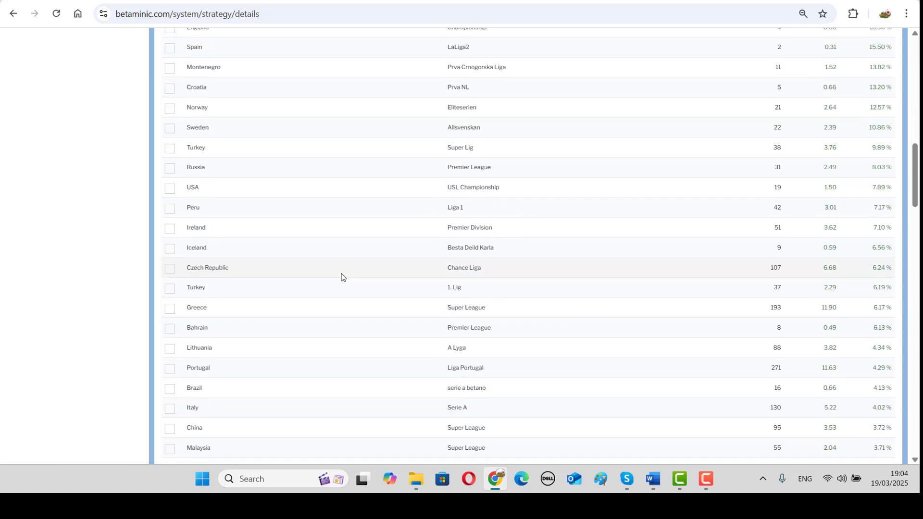
scroll(516, 279, "up", 15)
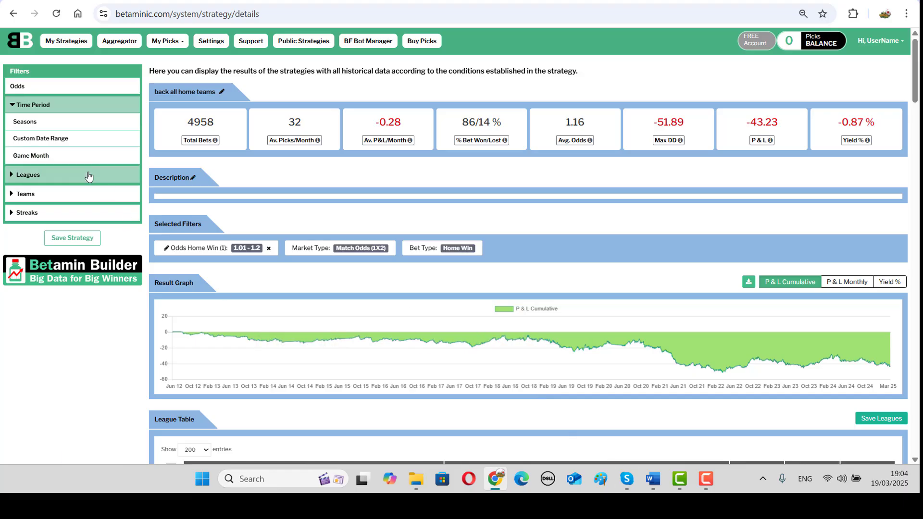
Step: Look through the leagues, teams and streaks filter categories available for refining the strategy
left_click(86, 175)
left_click(85, 194)
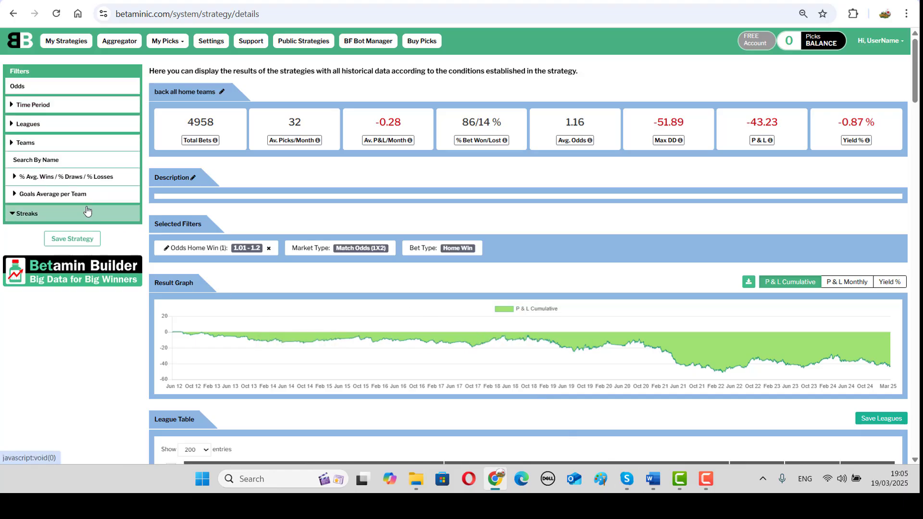
left_click(87, 209)
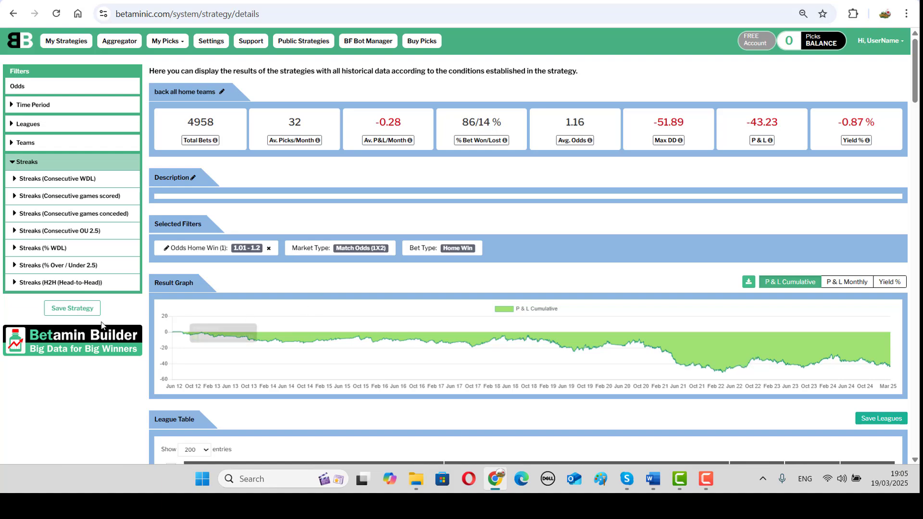
Step: Try to save the strategy, and open the Betamin Builder pricing page to view the available plans
left_click(61, 310)
left_click(434, 287)
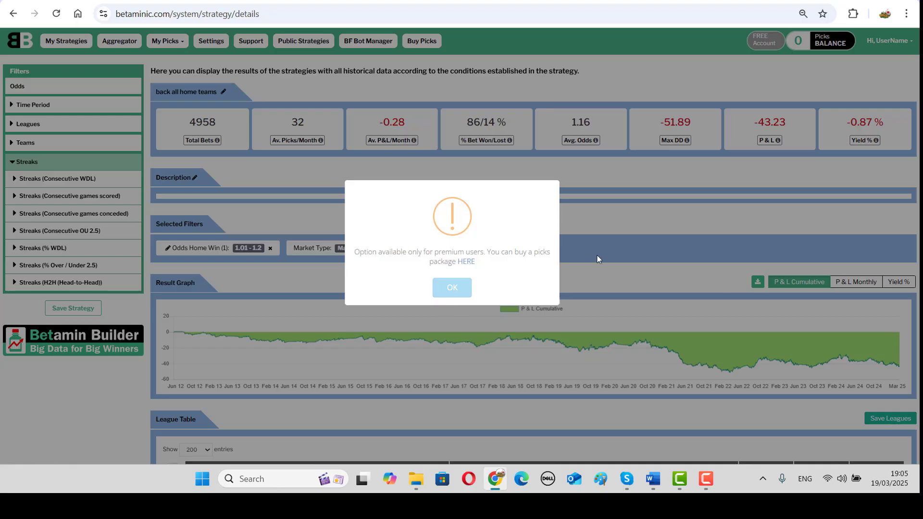
left_click(468, 262)
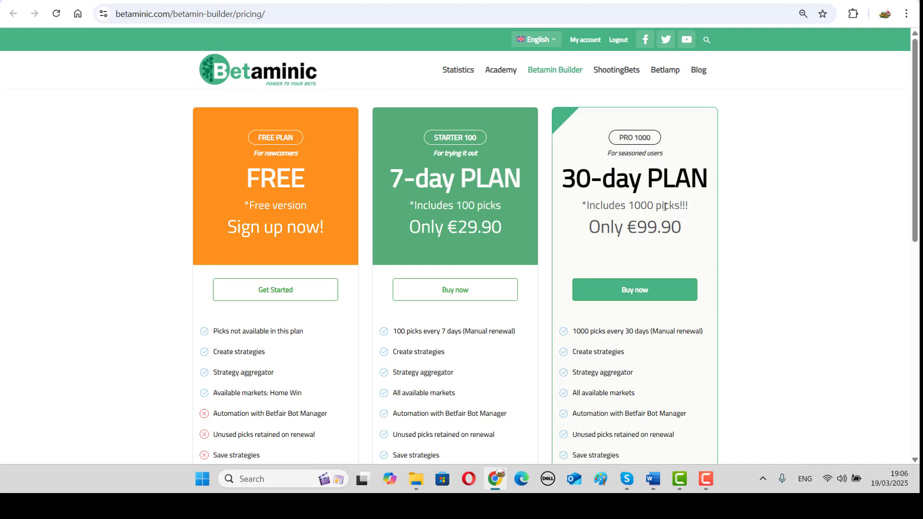
Step: Close the pricing page and review the recommended Betaminic strategies for 2025 on the Betting Systems Guide site
key("ctrl+w")
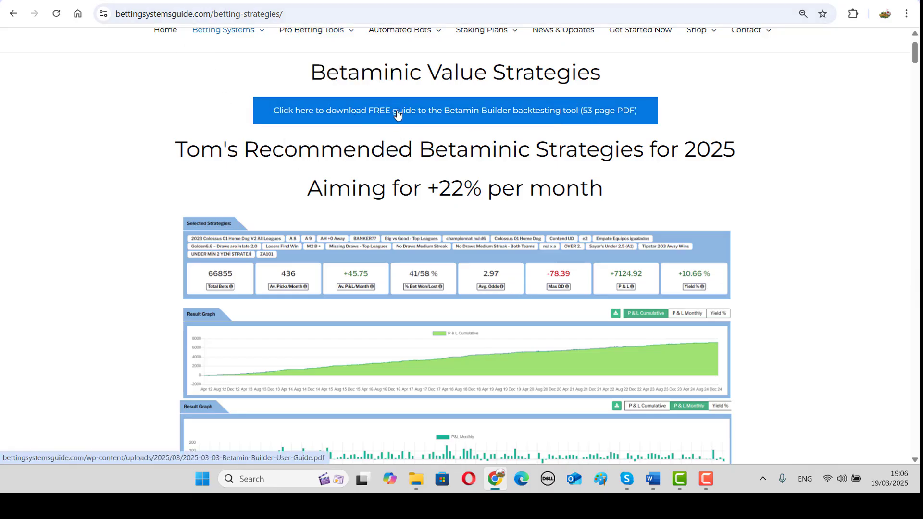
scroll(751, 263, "down", 3)
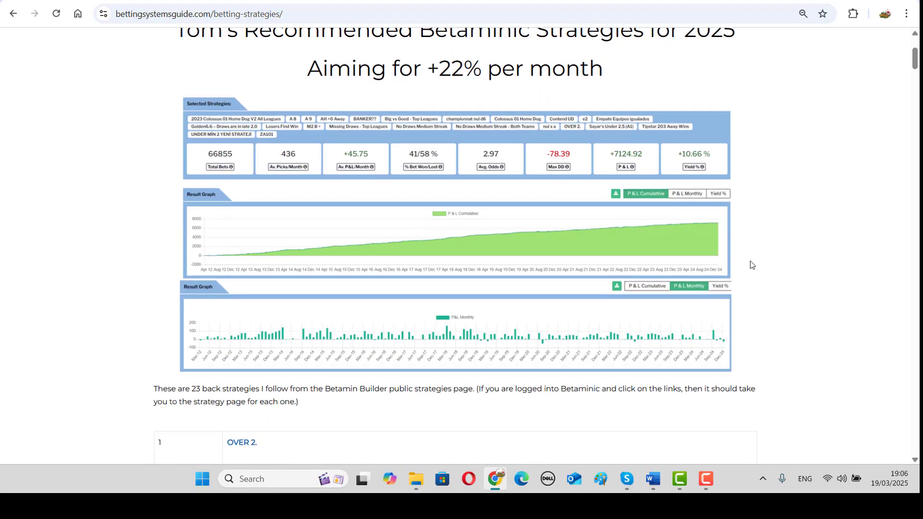
scroll(750, 263, "up", 2)
scroll(553, 301, "down", 6)
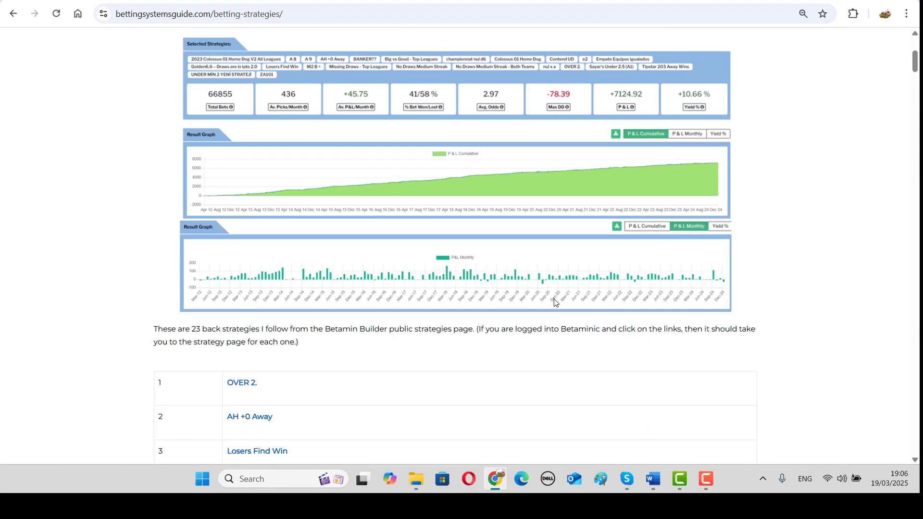
scroll(554, 300, "down", 20)
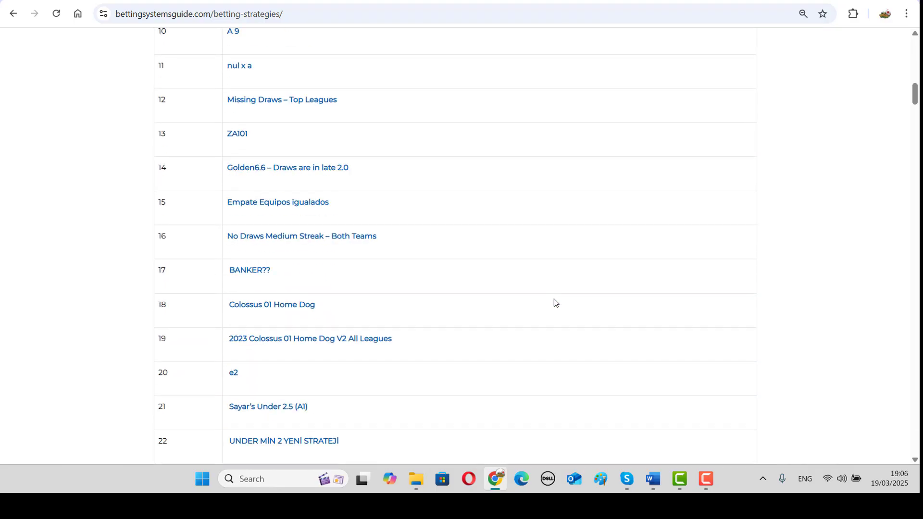